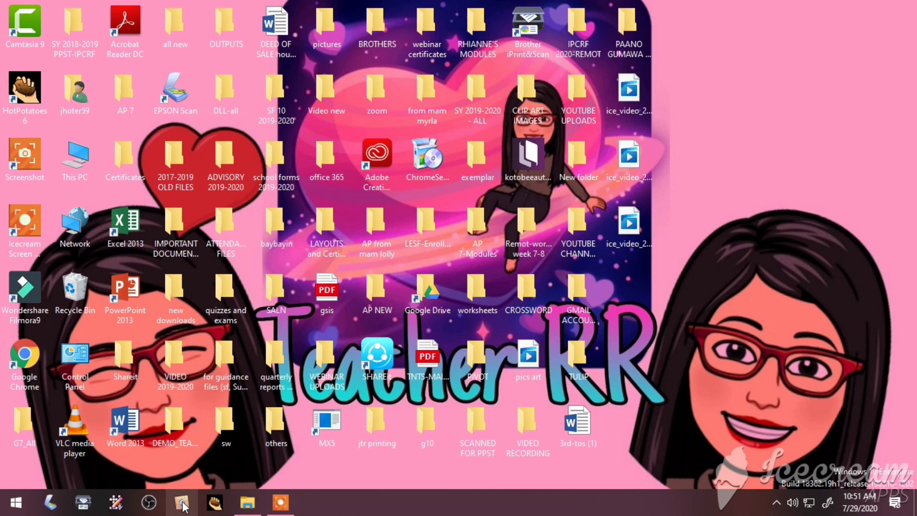
Open Free Word Search Puzzle Maker and enter UGNAYAN, TAO, KAPALIGIRAN and KABIHASNAN as words 1 to 4.
left_click(183, 504)
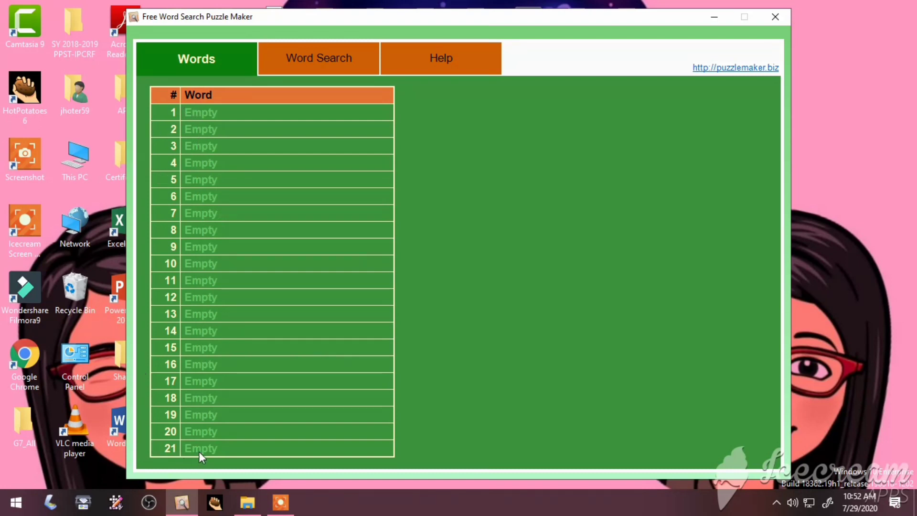
left_click(208, 112)
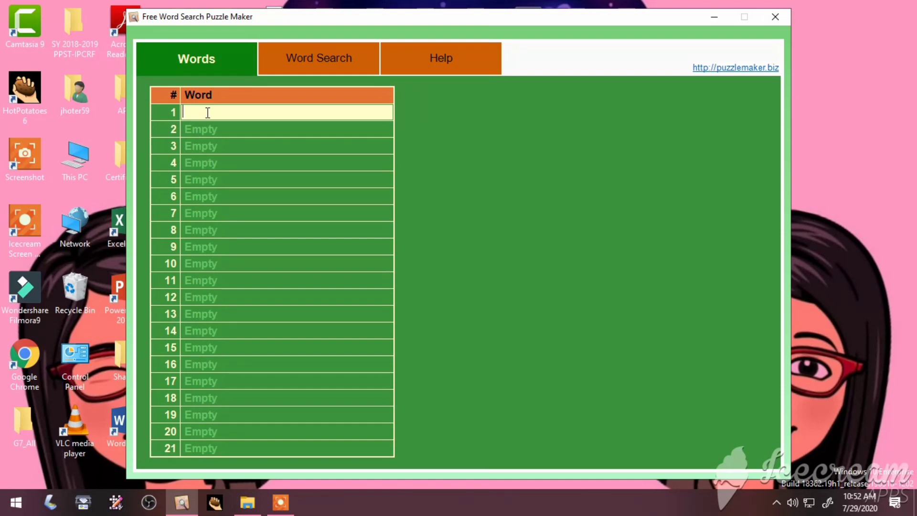
type("UGNAYAN")
left_click(210, 126)
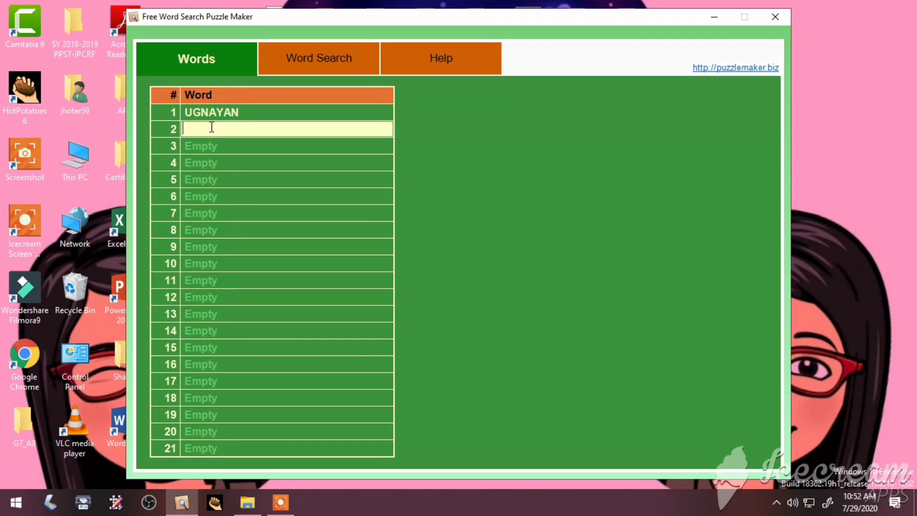
type("TAO")
left_click(218, 145)
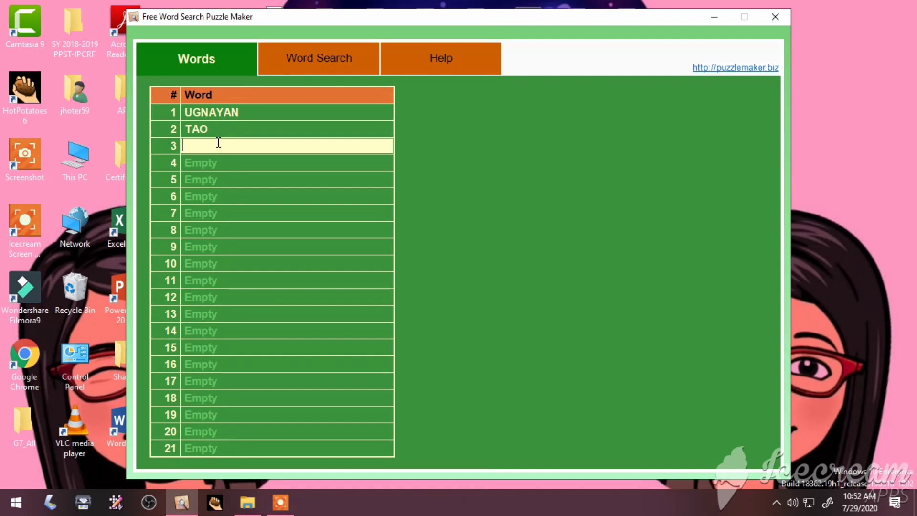
type("KAPALIGIRAN")
left_click(214, 157)
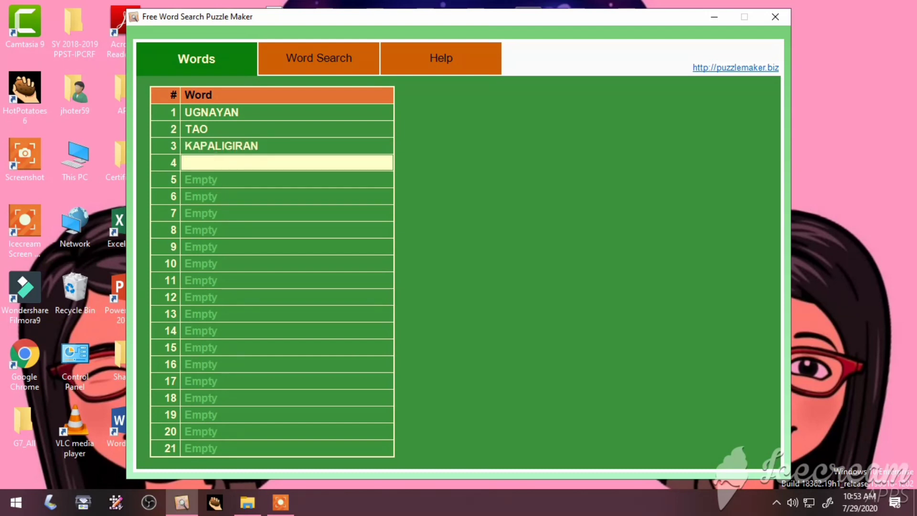
type("KABIHASNAN")
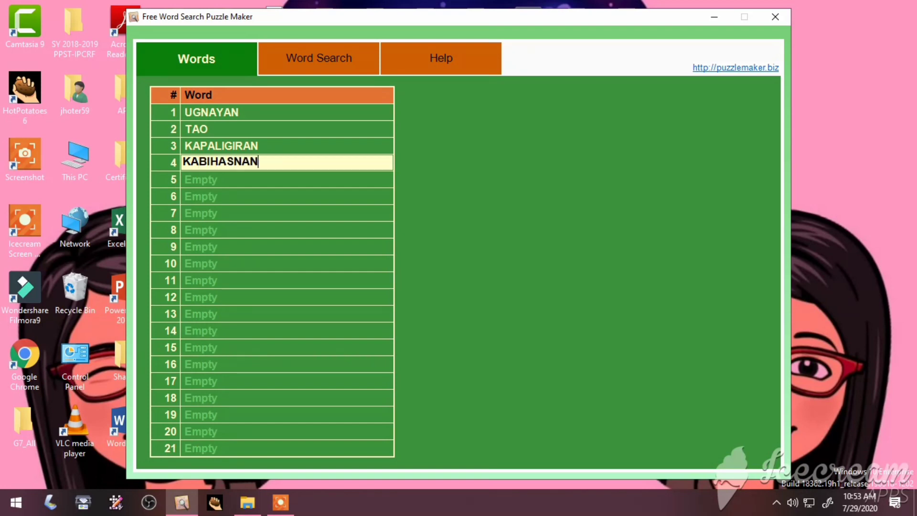
Add HEOGRAPIYA, SINAUNA and KULTURAL to the word list as words 5 to 7.
left_click(202, 179)
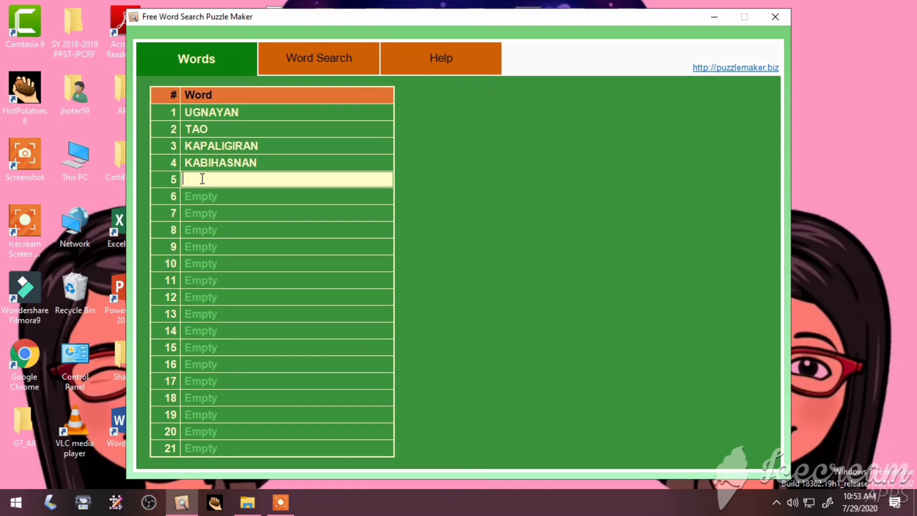
type("HEOGRAPIYA")
left_click(199, 197)
type("SIN")
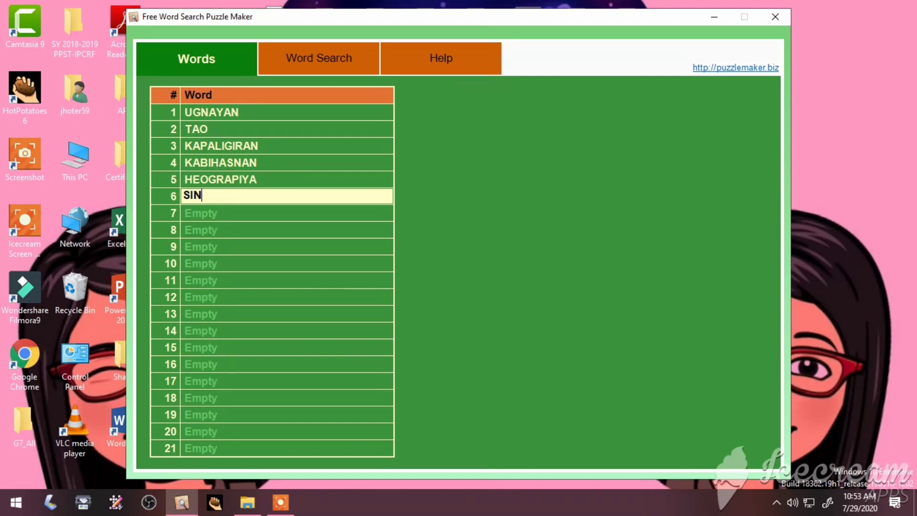
type("AUNA")
left_click(208, 212)
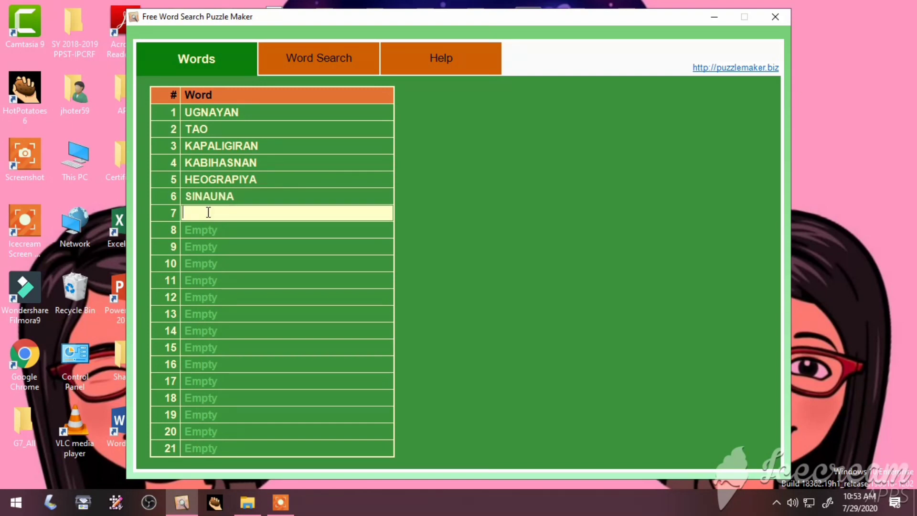
type("KULTURAL")
Fill word rows 8 to 10 with KONTINENTE, ASYA and PISIKAL.
left_click(211, 230)
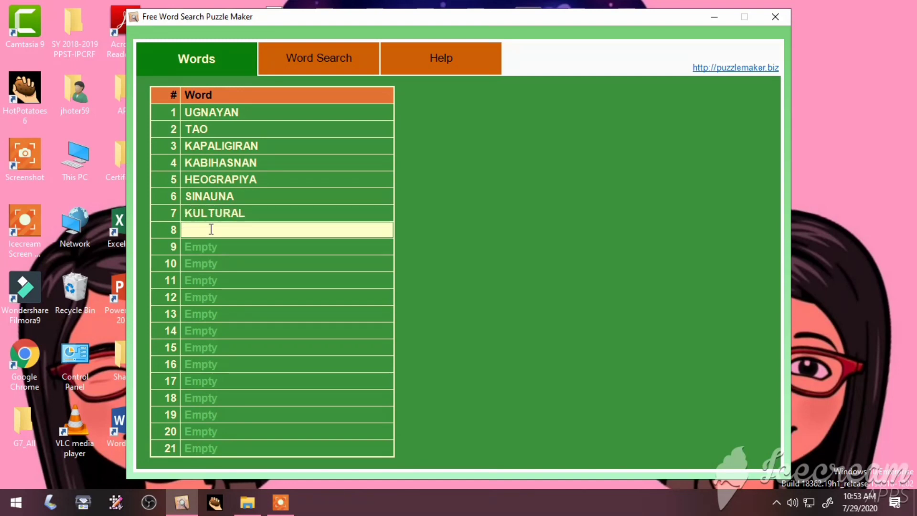
type("KONTINENTE")
left_click(211, 241)
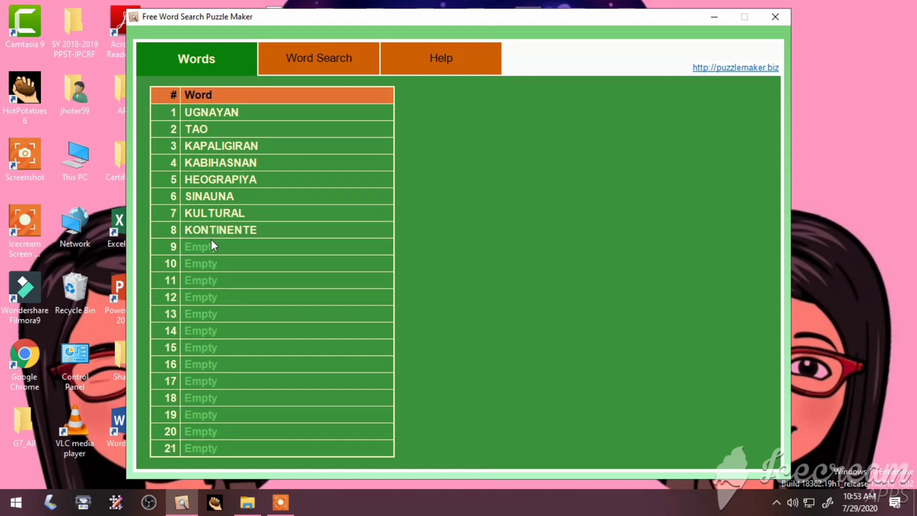
type("ASYA")
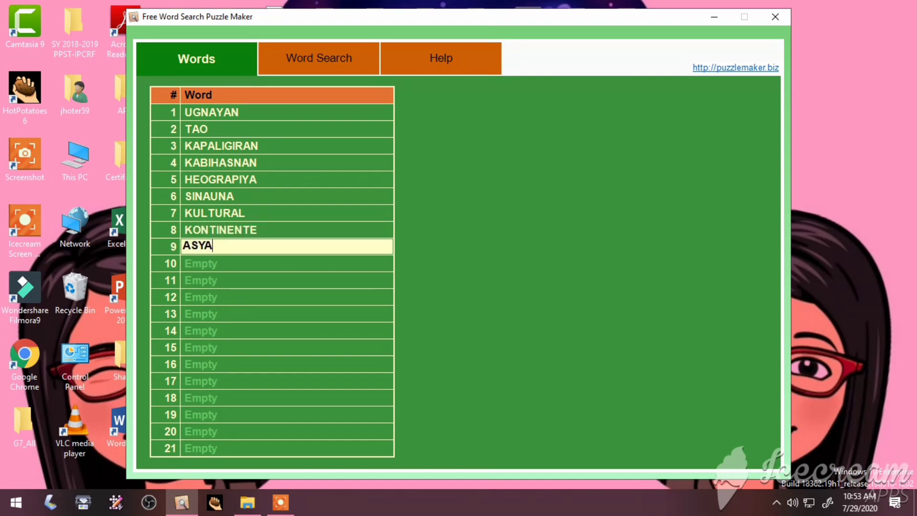
left_click(214, 260)
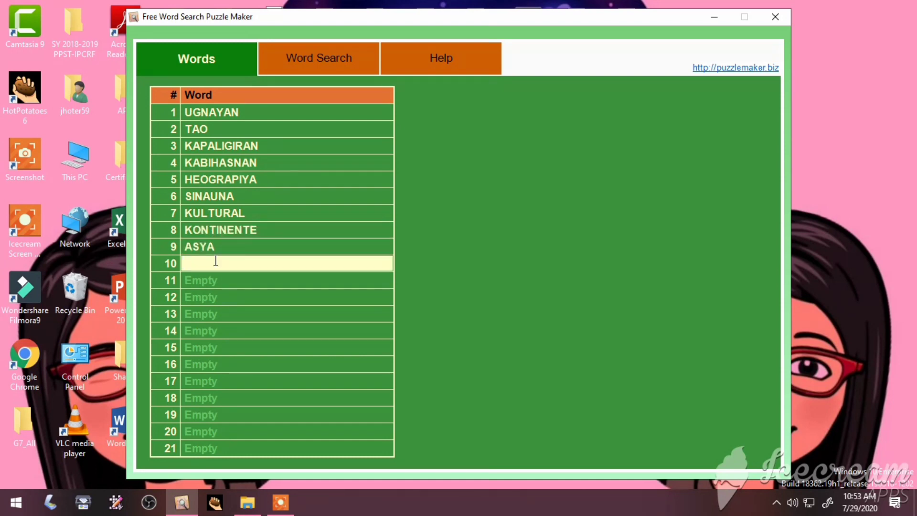
type("PISIKAL")
Generate the word search grid and save it to the Desktop as a PNG image named GAWAIN 1-KROSSALITA.
left_click(316, 59)
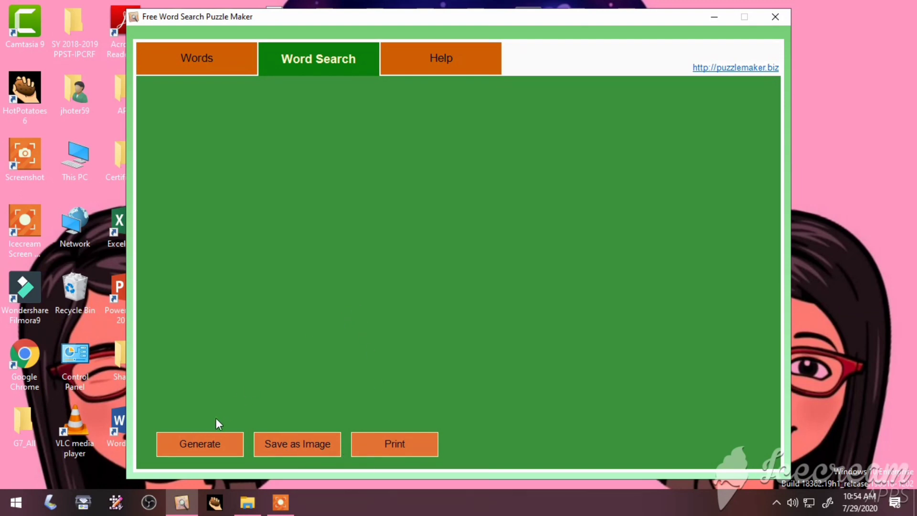
left_click(205, 445)
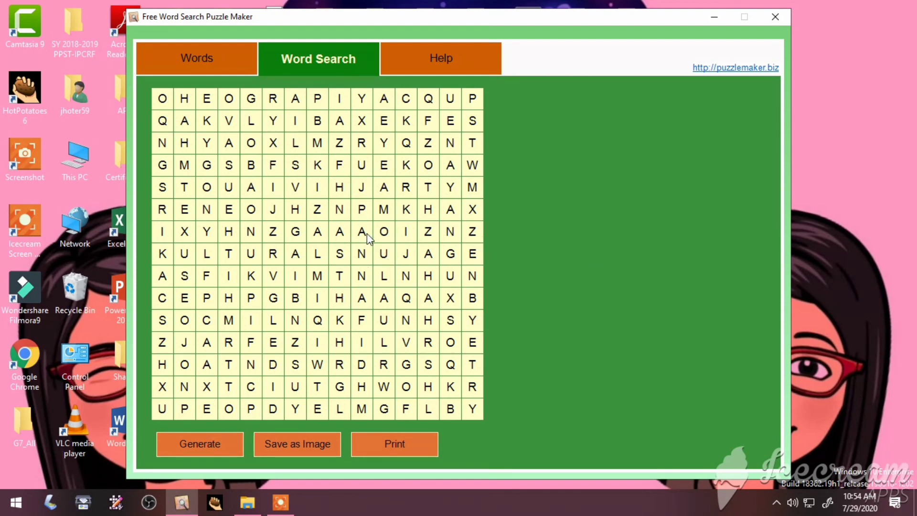
left_click(311, 447)
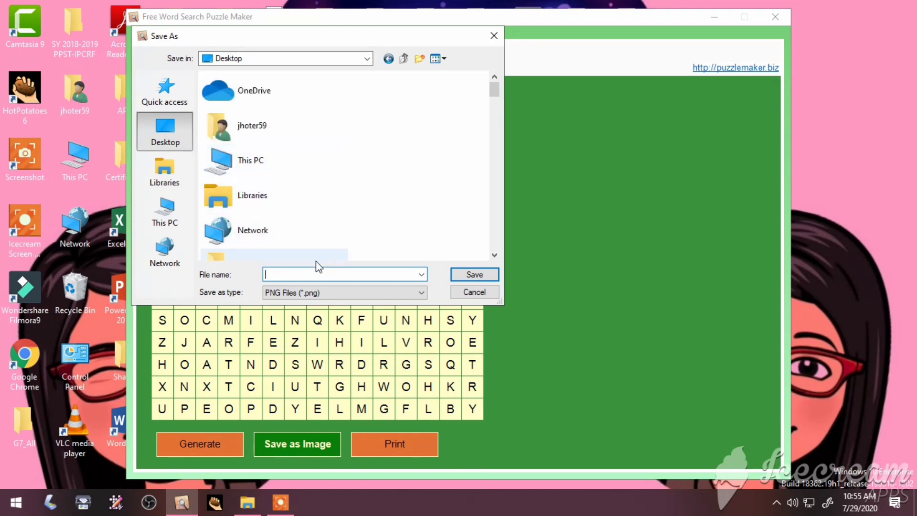
left_click(297, 275)
type("GW")
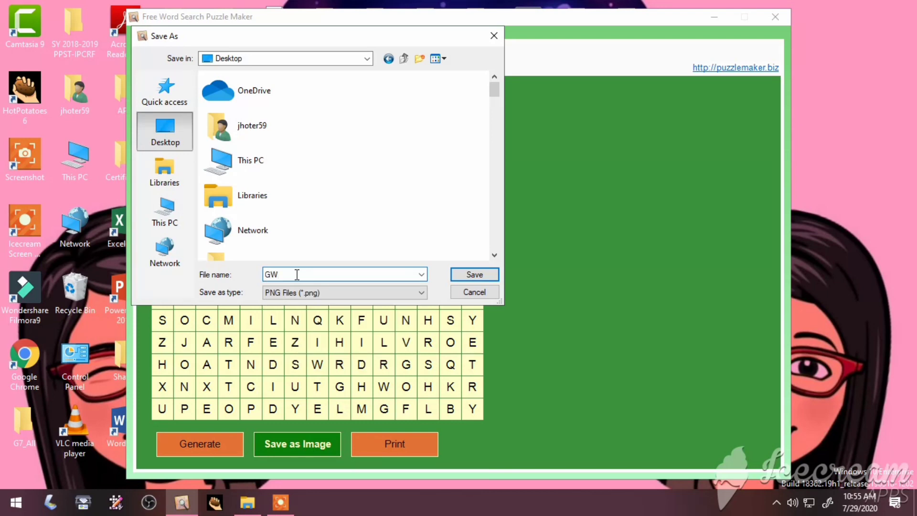
key("BackSpace")
type("AWAIN")
type("1-KRASSALITA")
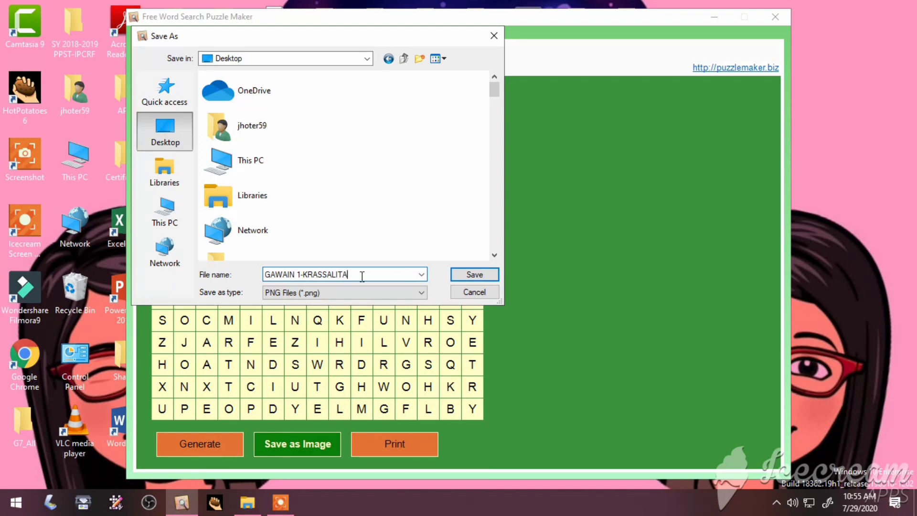
left_click(316, 273)
key("BackSpace")
type("O")
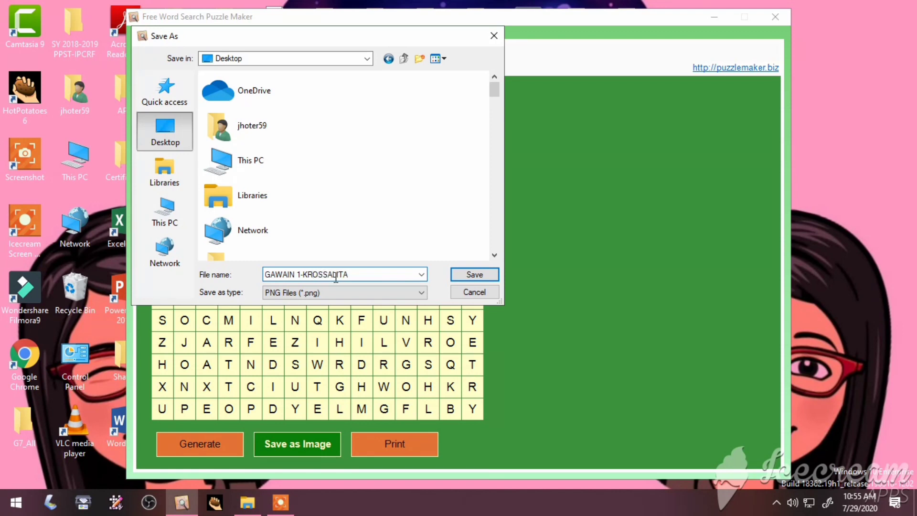
left_click(473, 274)
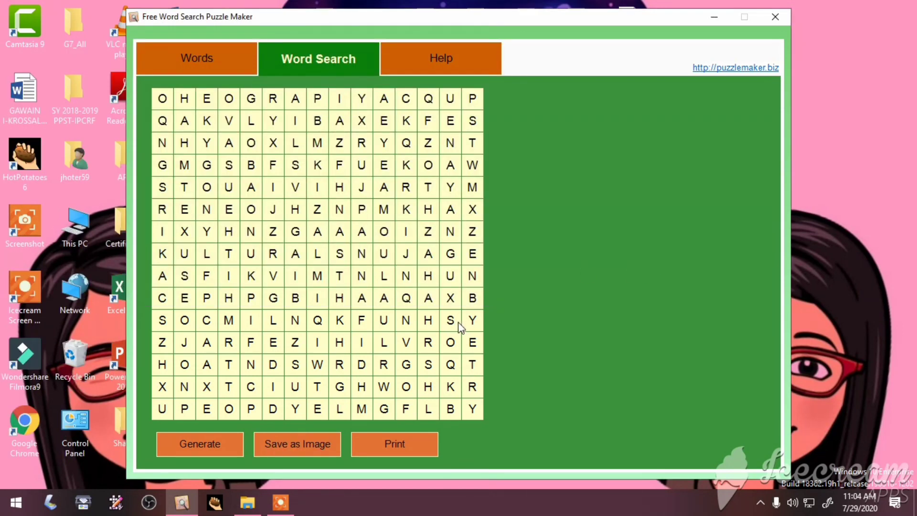
Generate a new arrangement of the puzzle and save it to the Desktop as a PNG named GAWAIN 1-SET B.
left_click(218, 442)
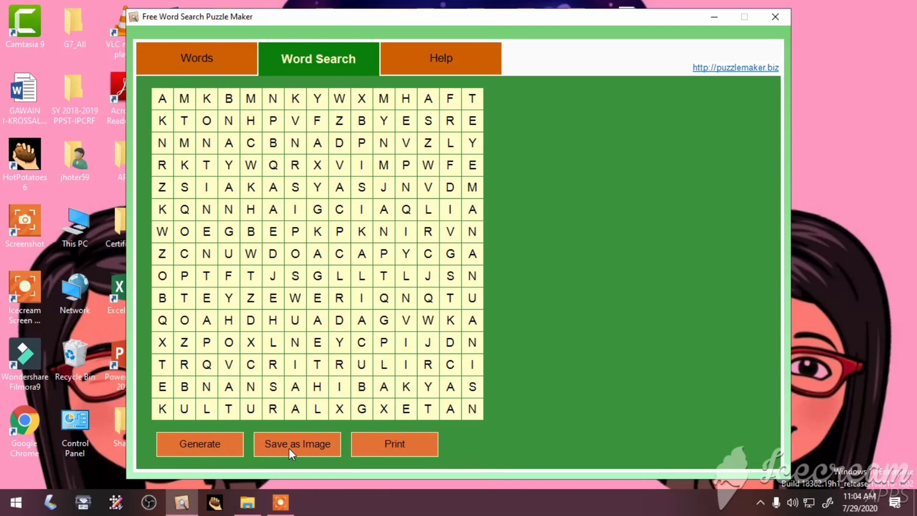
left_click(316, 442)
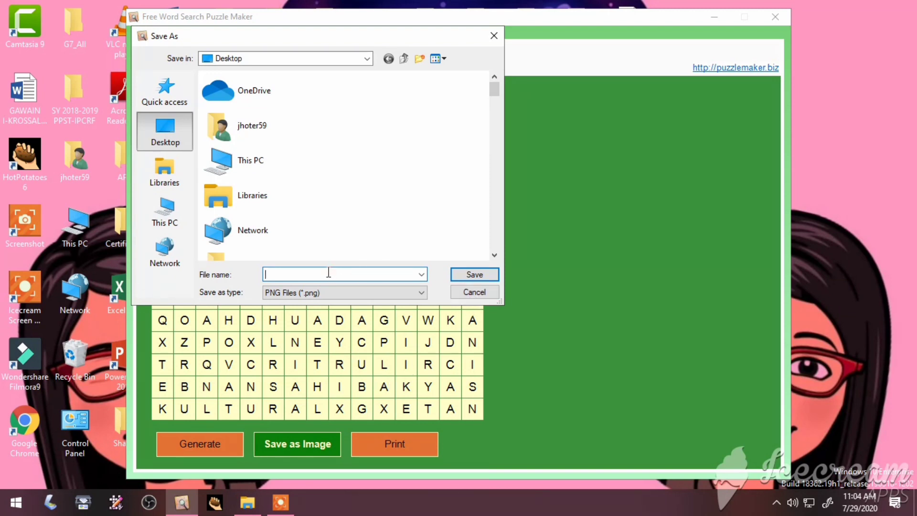
type("GAWAIN")
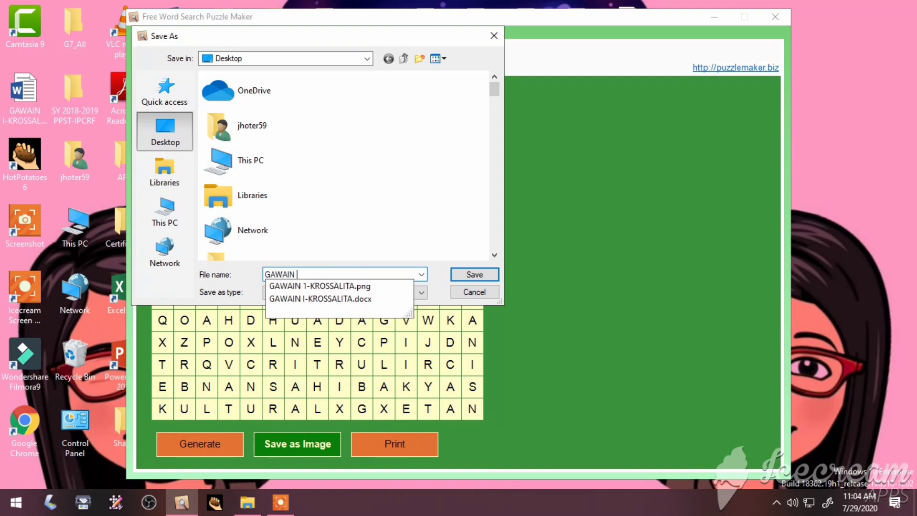
type(" 1-")
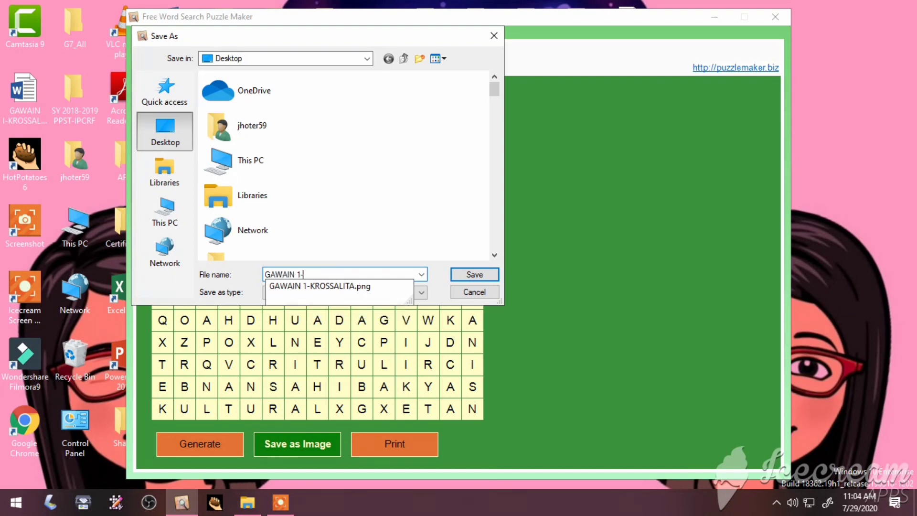
type("SET B")
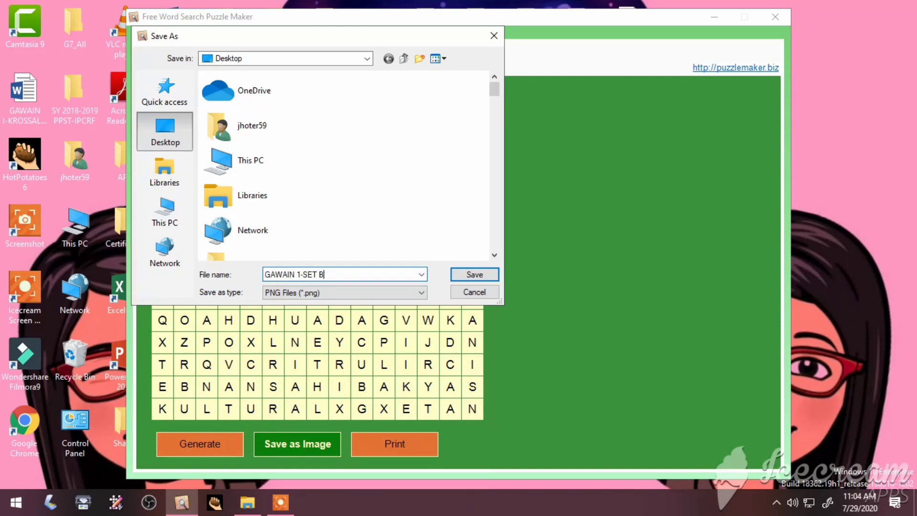
left_click(478, 274)
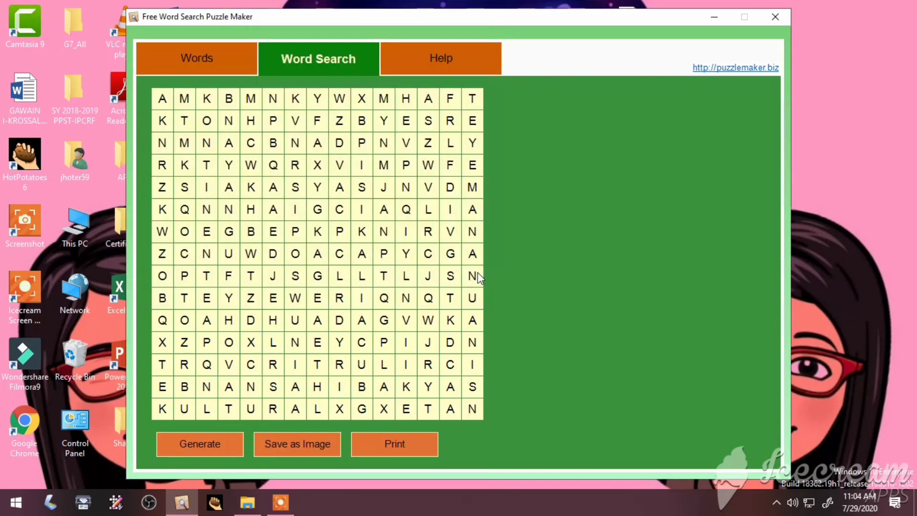
Generate another puzzle version and save it to the Desktop as a PNG named GAWAIN - SET C.
left_click(211, 443)
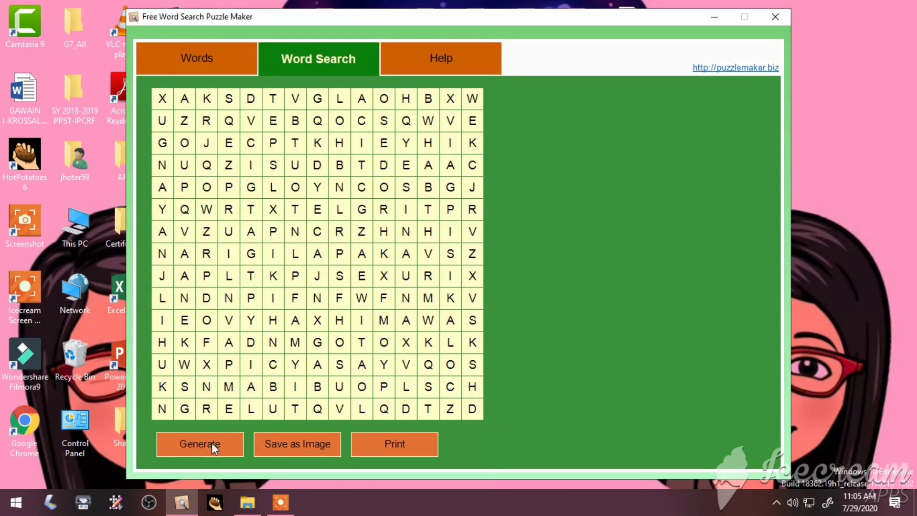
left_click(293, 449)
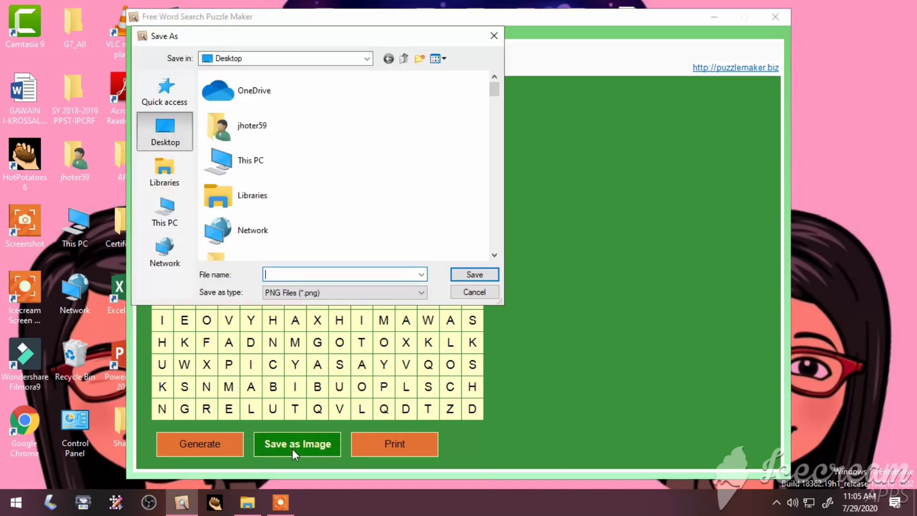
type("GAWAU")
key("BackSpace")
type("IN")
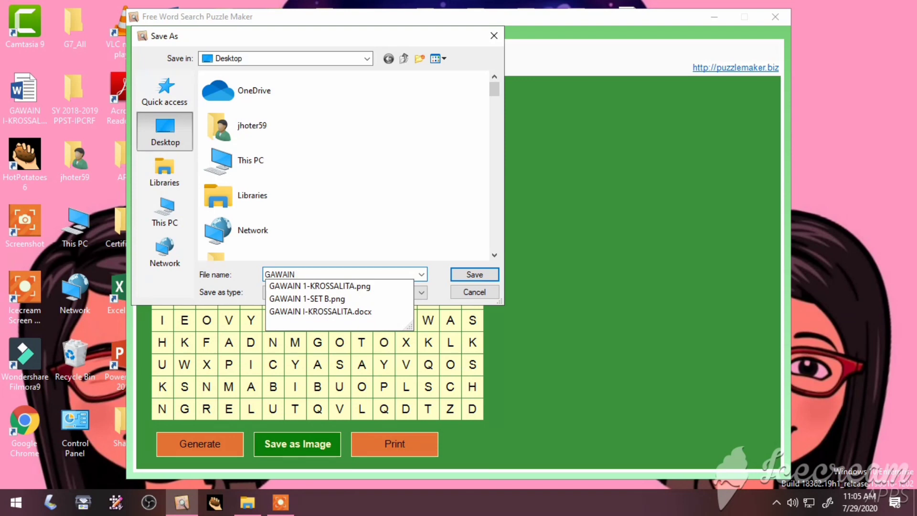
type(" - SET C")
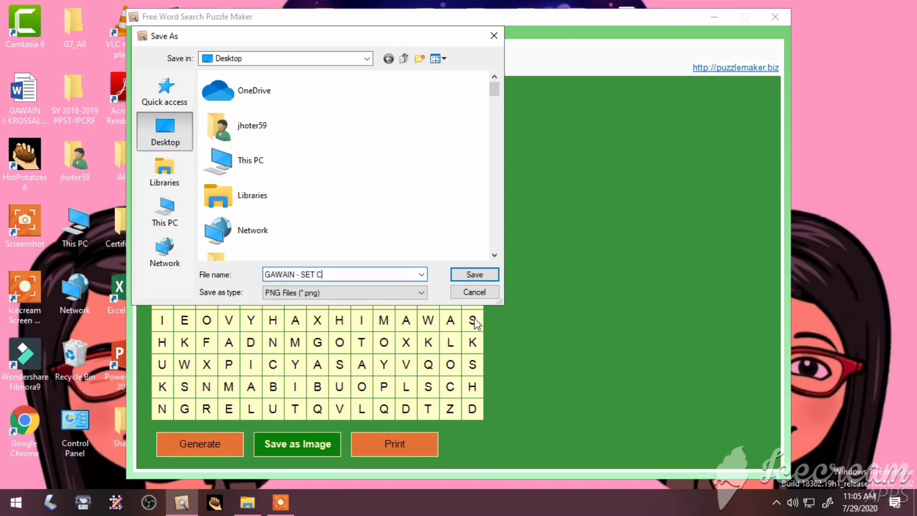
left_click(474, 274)
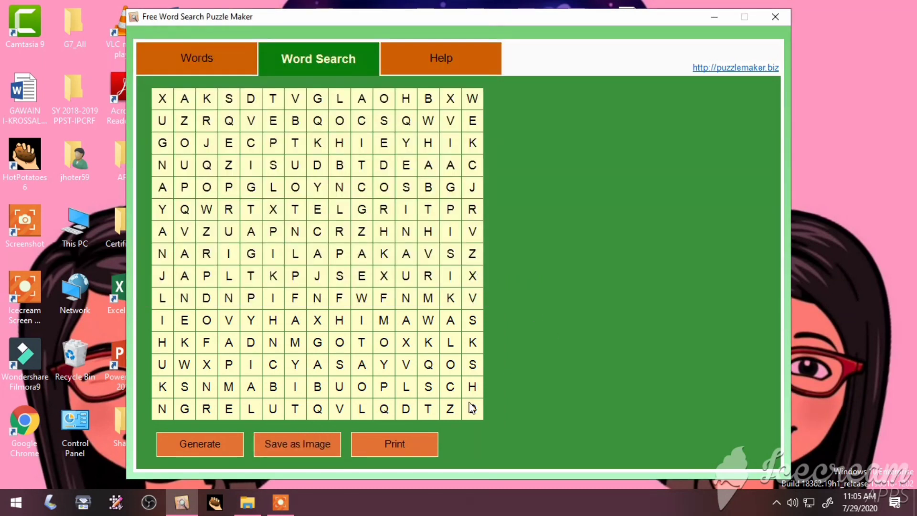
Bring up the print options for the current puzzle grid and review them.
left_click(405, 446)
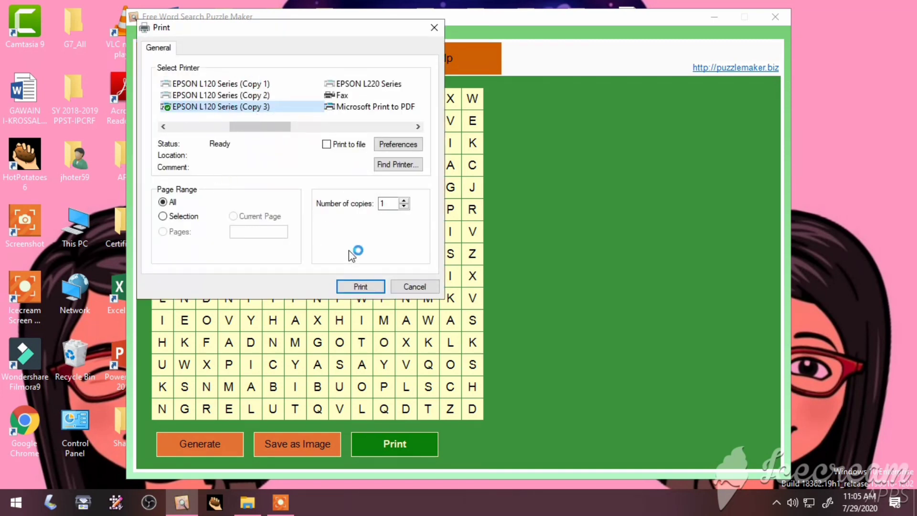
left_click(541, 281)
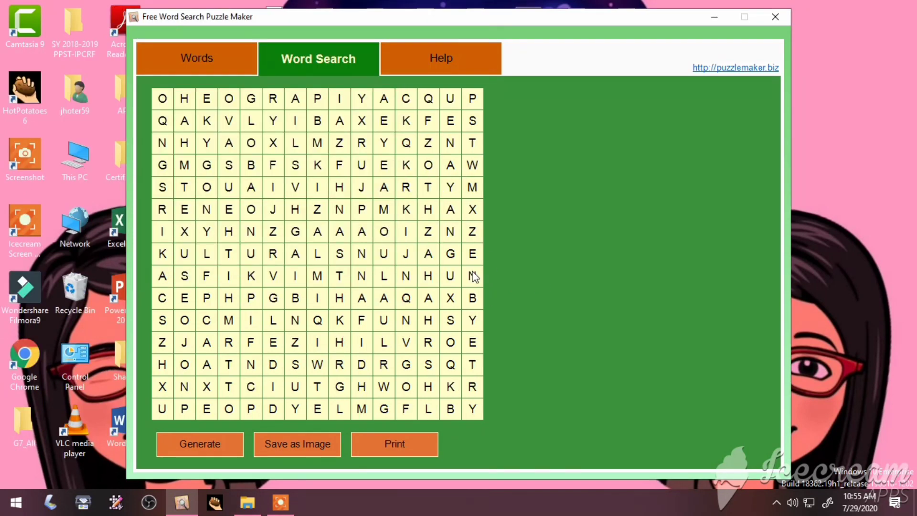
Minimize the puzzle maker and open the saved GAWAIN 1-KROSSALITA image from the desktop to view it.
left_click(716, 20)
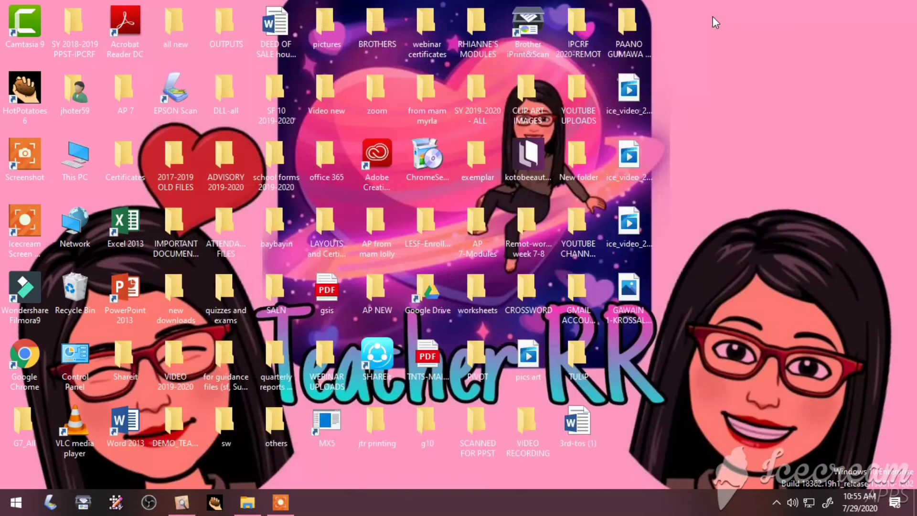
double_click(627, 303)
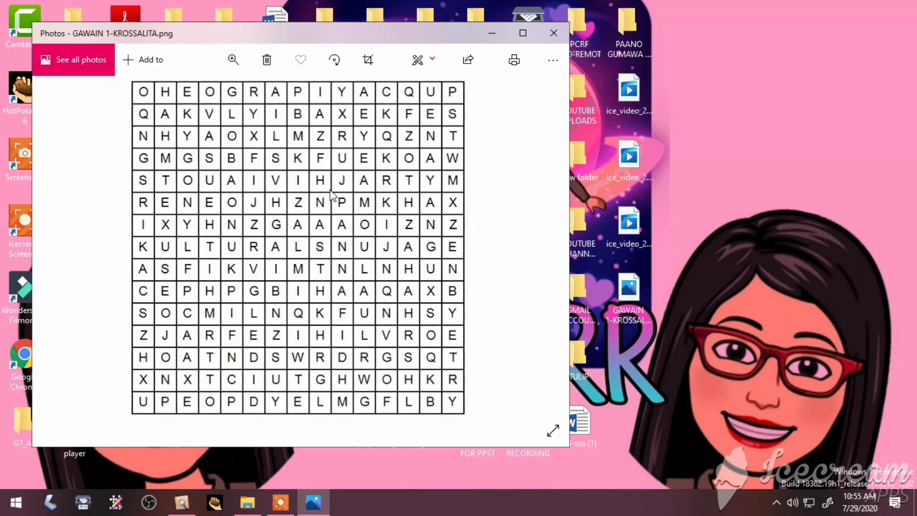
Copy the GAWAIN 1-KROSSALITA puzzle picture from the Photos viewer for use in the GAWAIN I Word document.
scroll(333, 196, "up", 2)
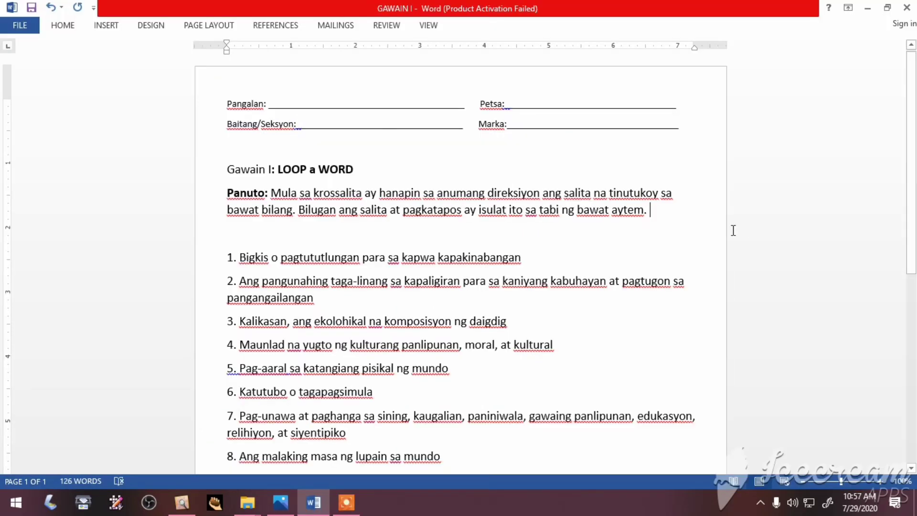
left_click(658, 215)
left_click(242, 230)
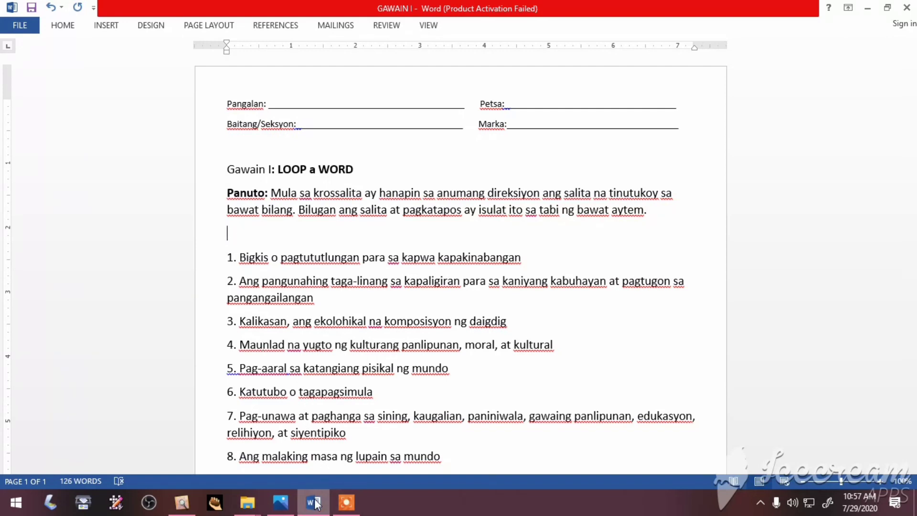
left_click(282, 503)
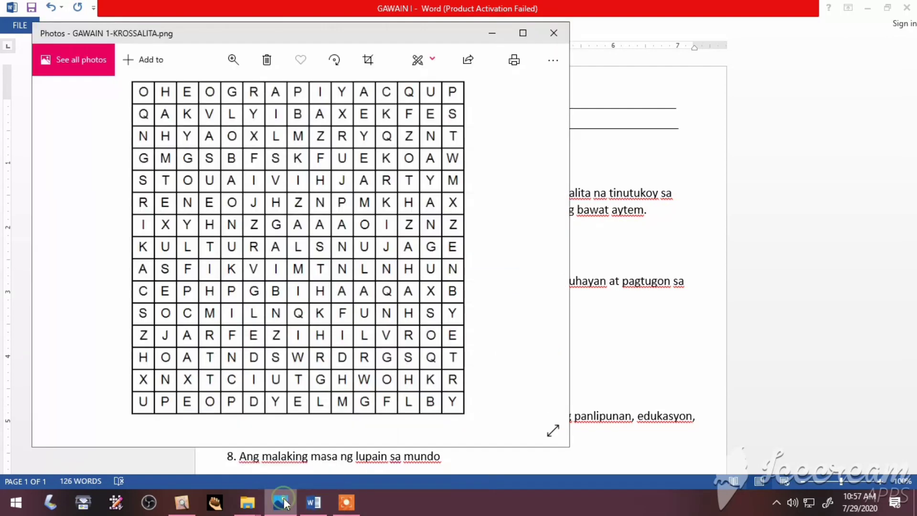
right_click(236, 268)
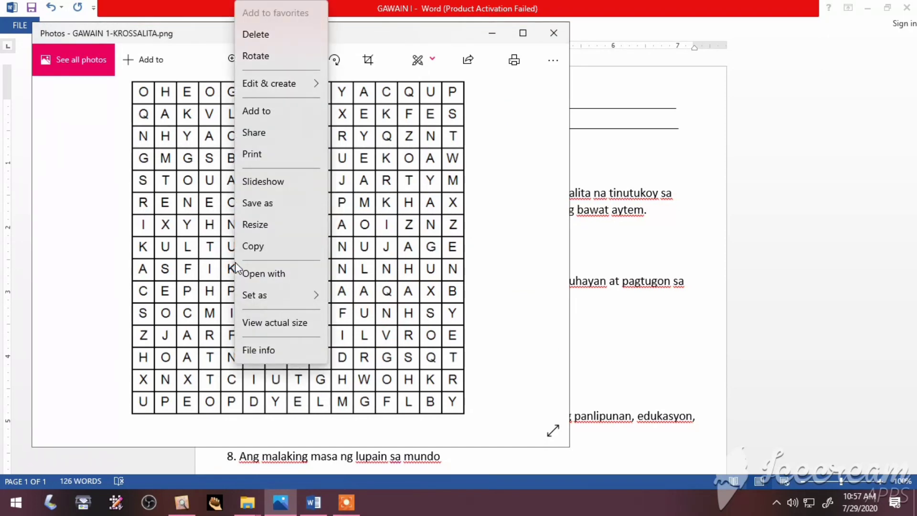
left_click(258, 247)
Switch to Word and paste the copied puzzle picture on the blank line between the Panuto instructions and question 1.
left_click(313, 502)
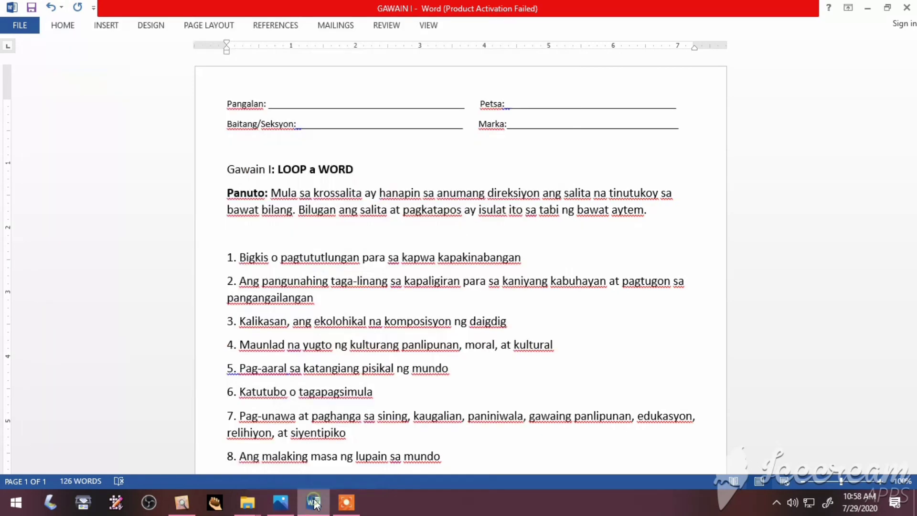
left_click(241, 235)
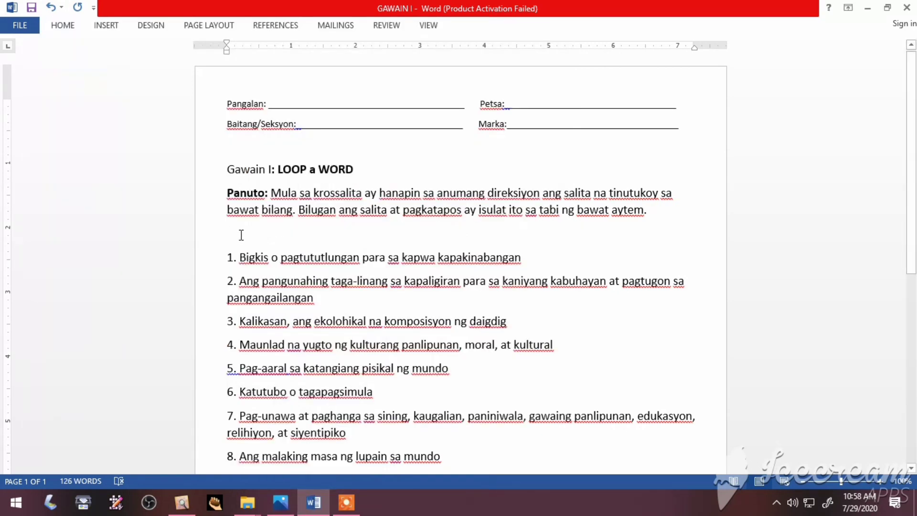
right_click(241, 235)
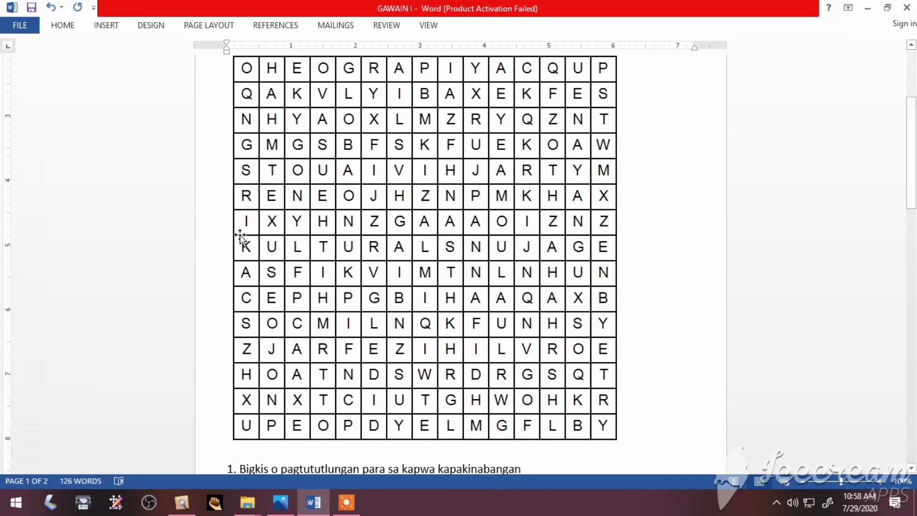
Reduce the puzzle picture's height to about 4.6 inches and stretch its width to about 7.4 inches, slightly past the text margin.
left_click(407, 203)
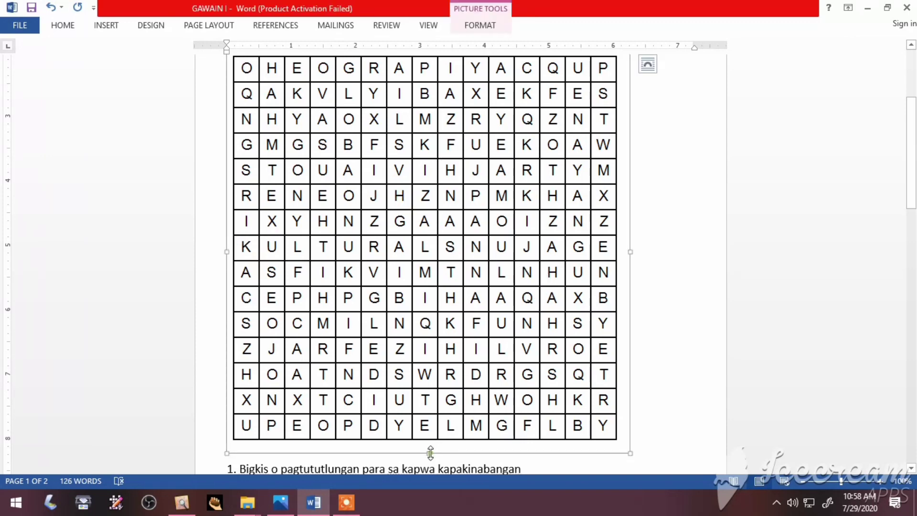
left_click_drag(431, 452, 426, 344)
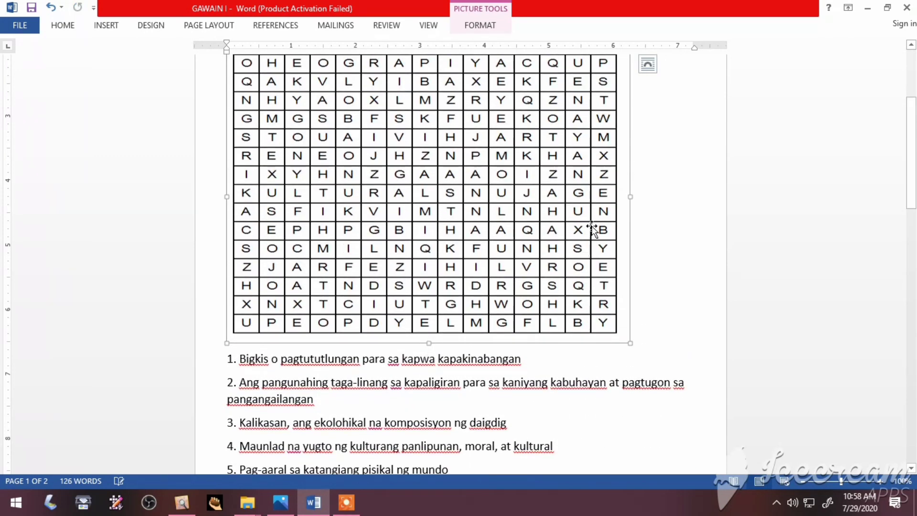
left_click_drag(630, 196, 706, 197)
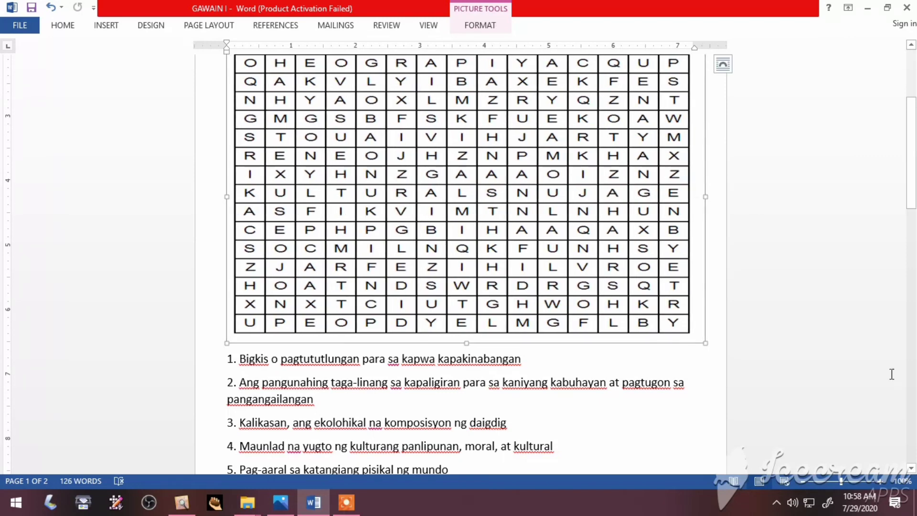
Increase the puzzle picture's height slightly to about 4.9 inches by extending its lower edge.
scroll(915, 69, "down", 3)
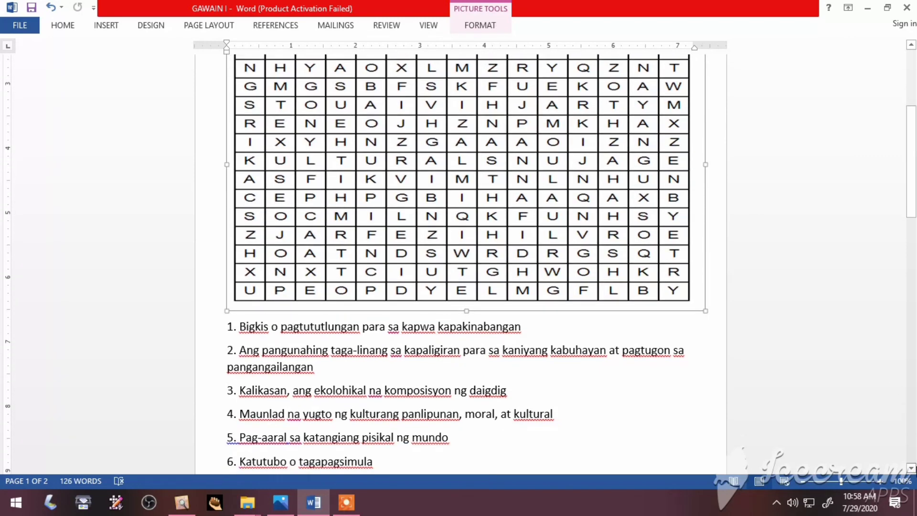
left_click(911, 46)
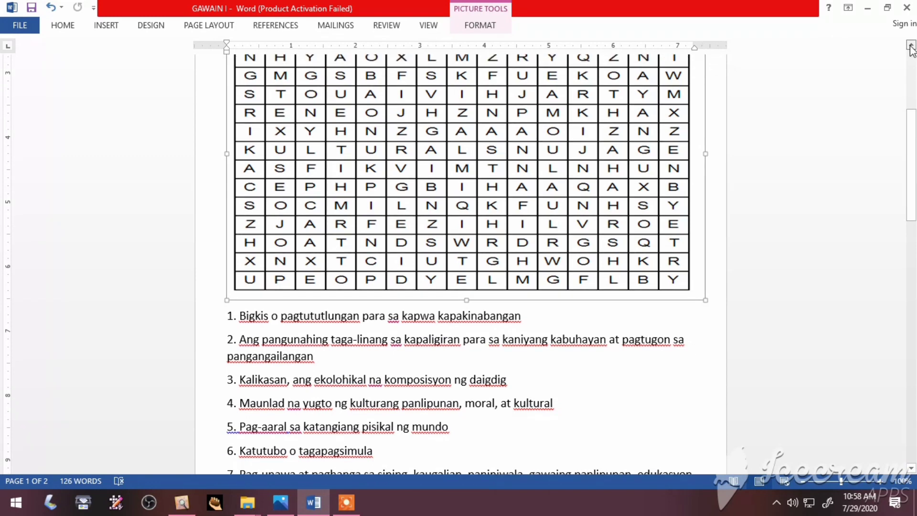
left_click(911, 45)
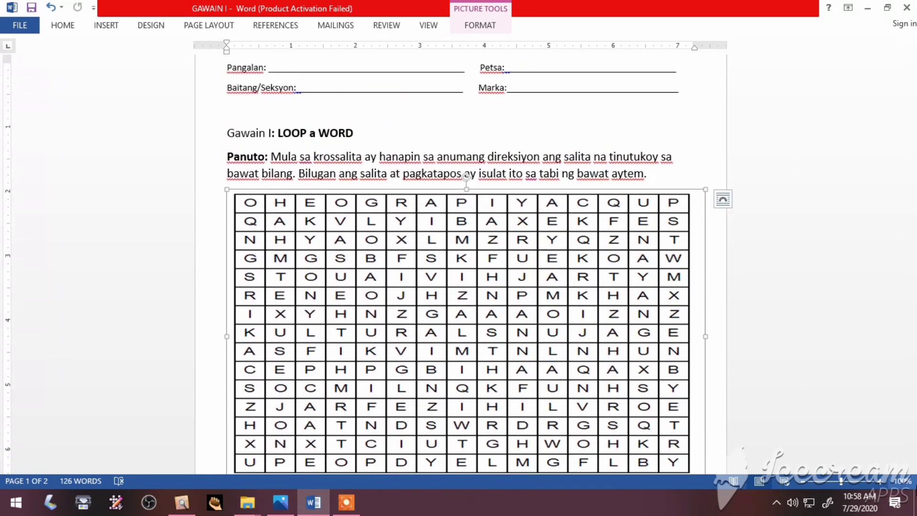
left_click(911, 469)
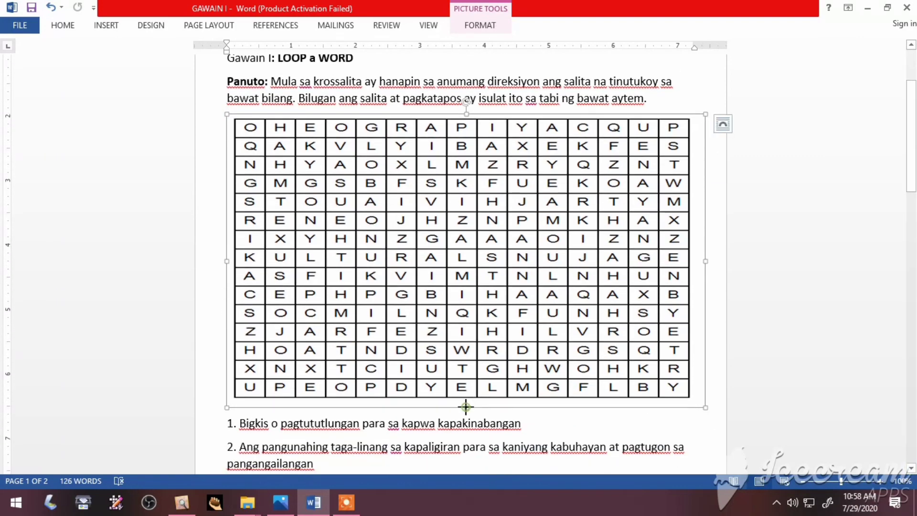
left_click_drag(466, 407, 466, 430)
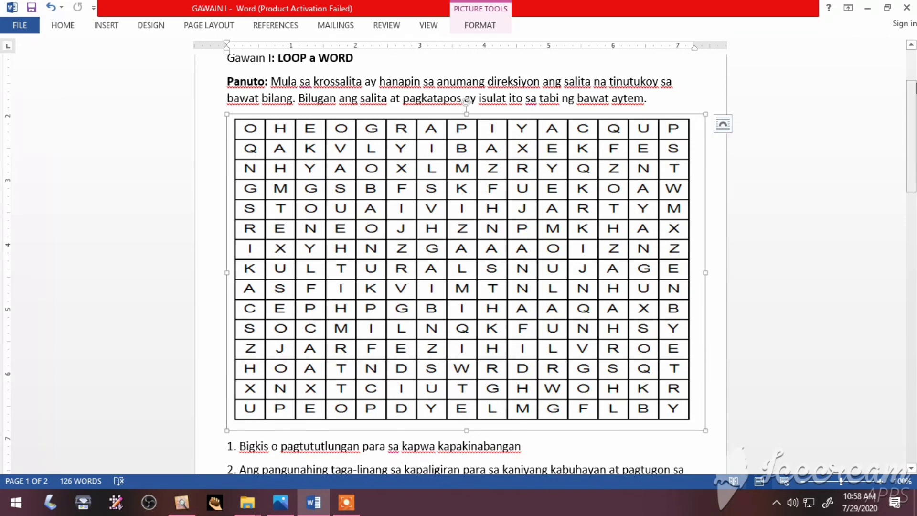
Set the font size of the ten numbered questions below the puzzle to 12.
left_click(911, 468)
left_click_drag(911, 469, 912, 469)
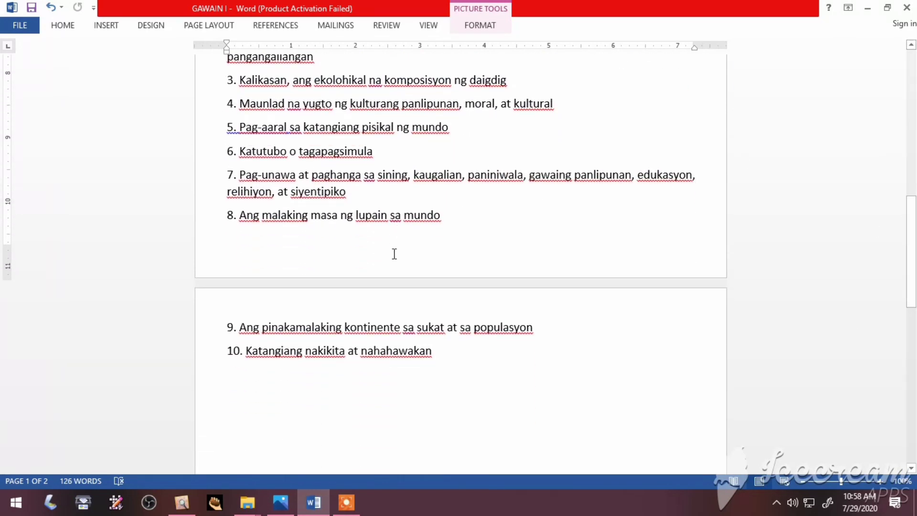
left_click(913, 57)
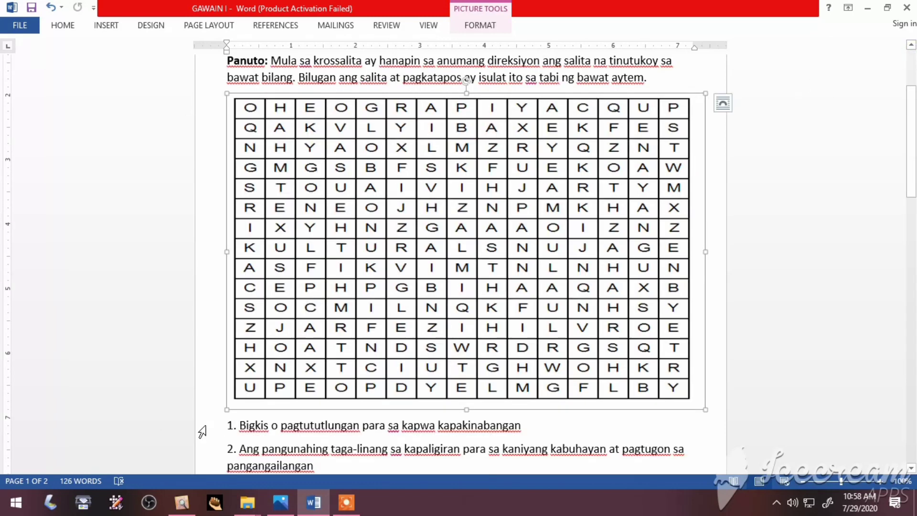
left_click_drag(225, 427, 440, 347)
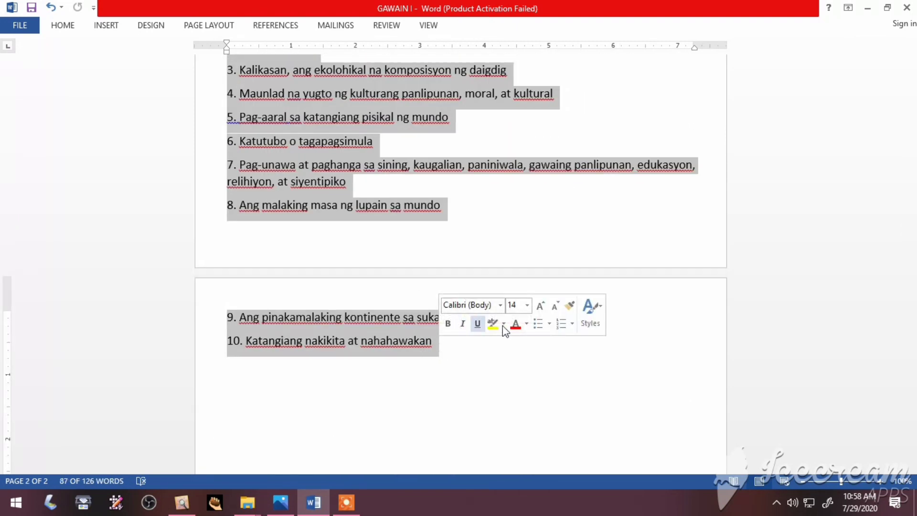
left_click(526, 306)
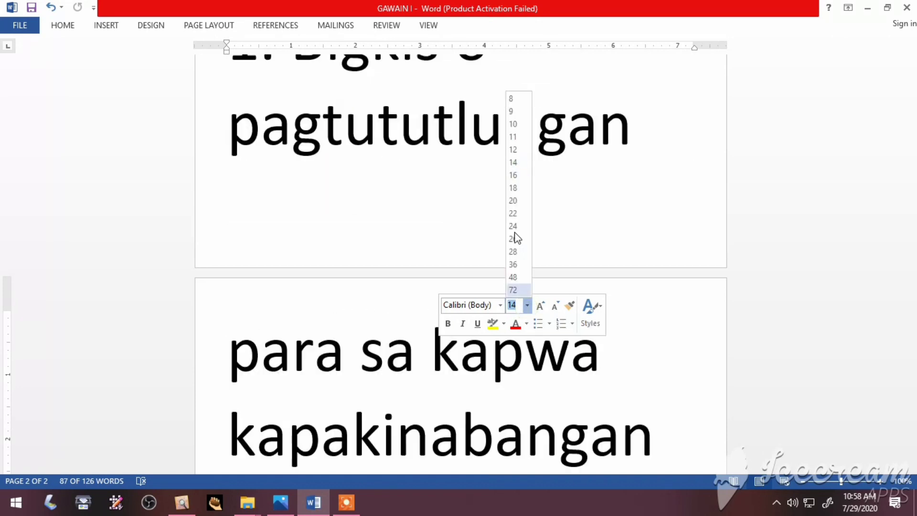
left_click(518, 152)
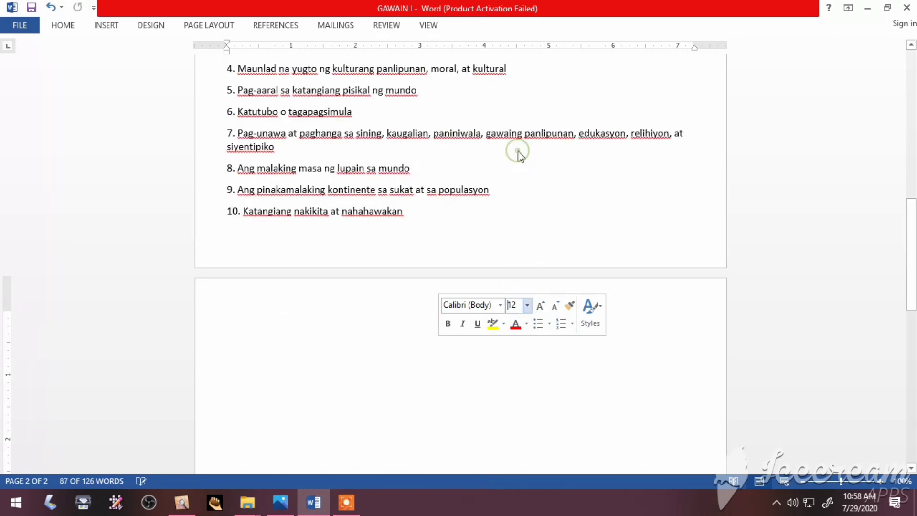
Save the worksheet document to the Desktop under the name GAWAIN I-KROSSALITA.
left_click(911, 62)
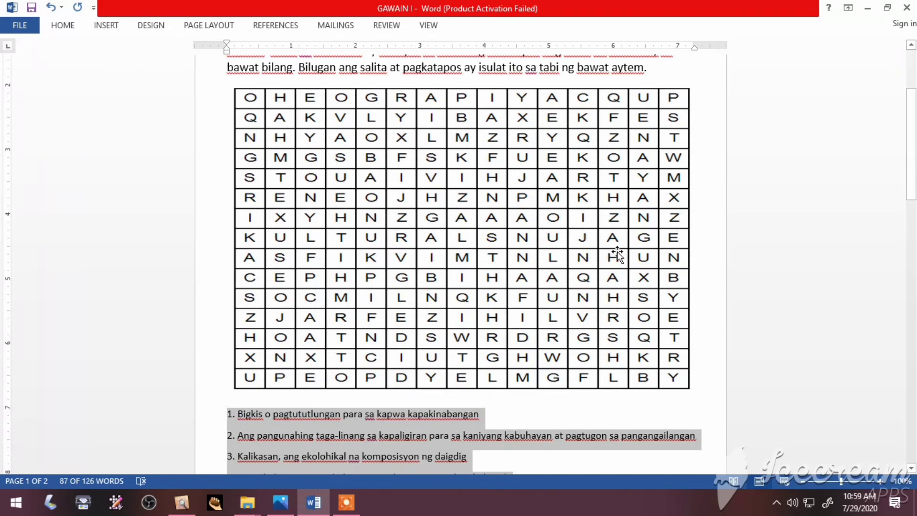
left_click(911, 45)
left_click(912, 47)
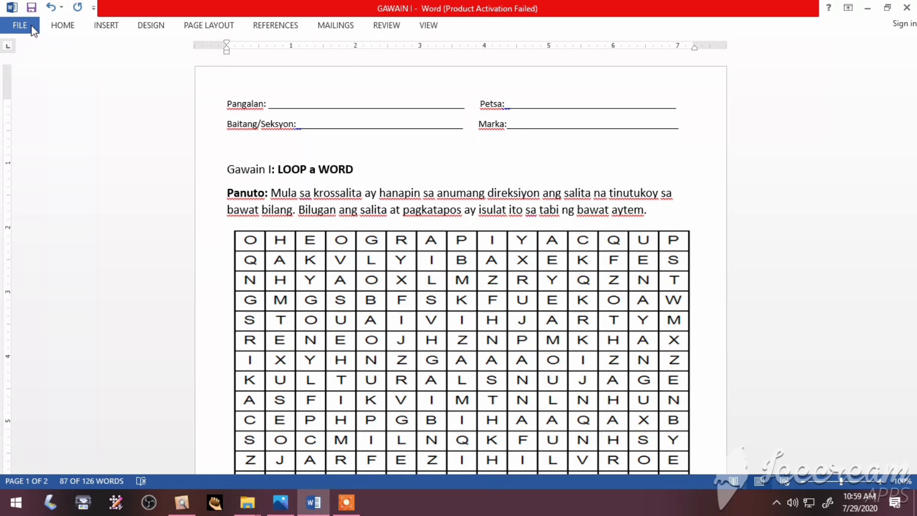
left_click(31, 25)
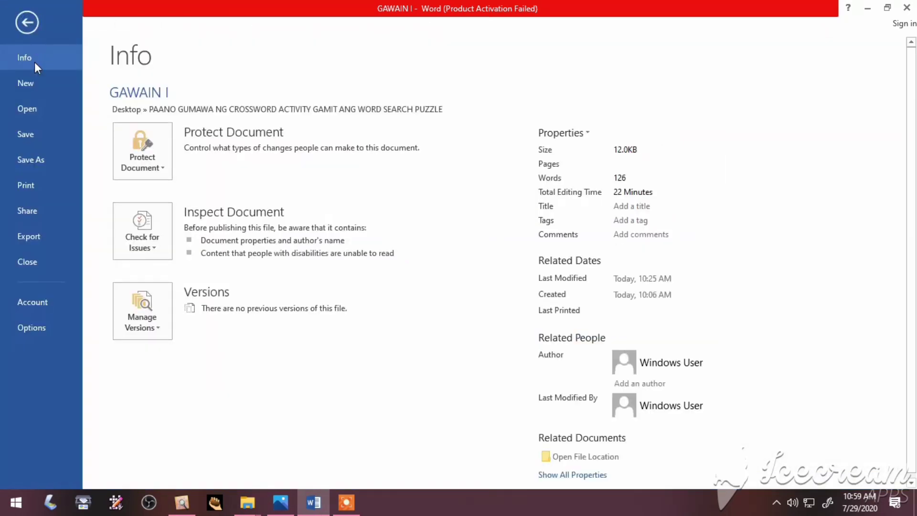
left_click(42, 134)
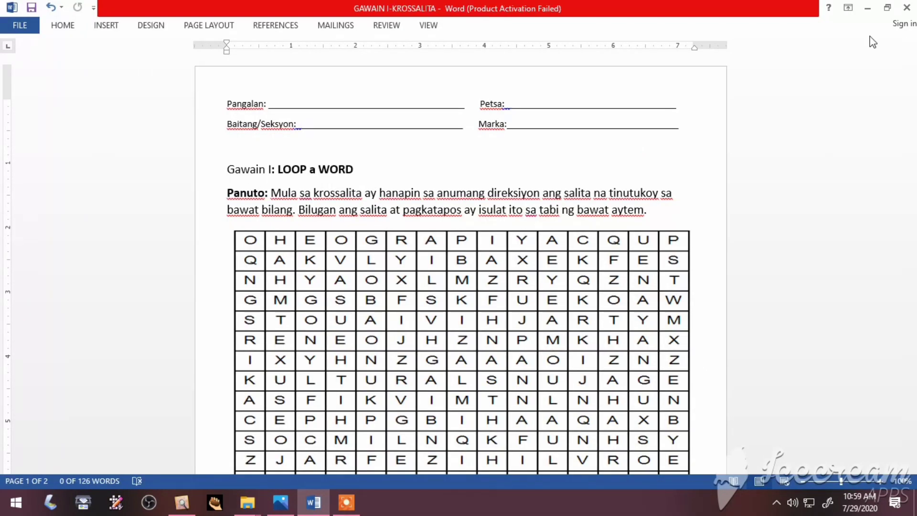
Minimize Word, then close the puzzle picture viewer and the open folder window to clear the desktop.
left_click(868, 8)
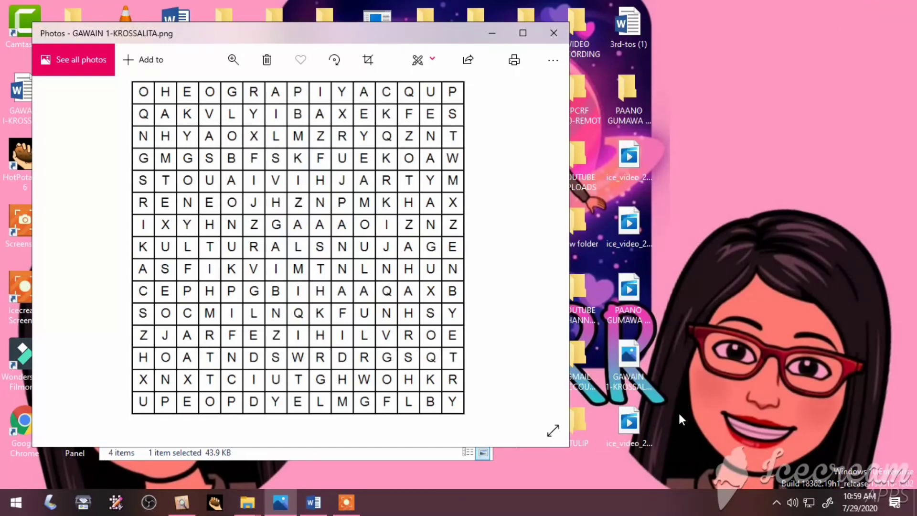
left_click(554, 32)
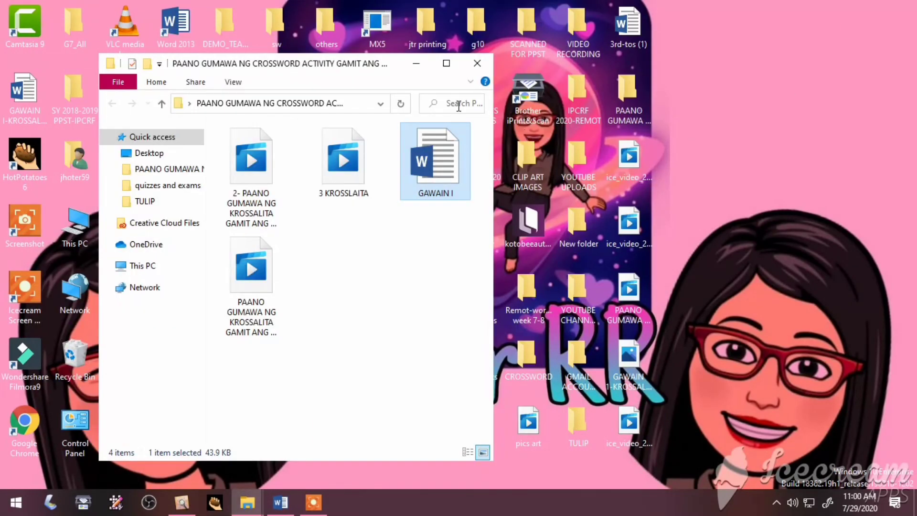
left_click(477, 63)
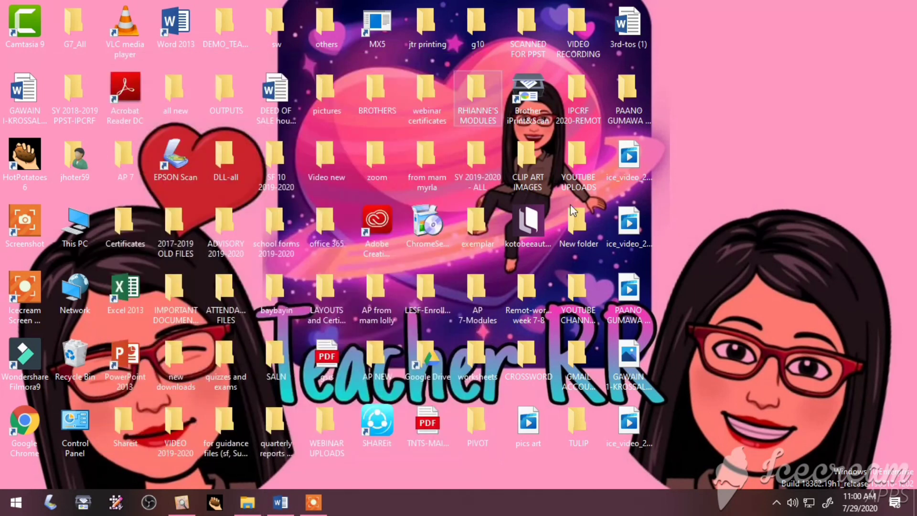
Open the saved GAWAIN I-KROSSALITA document from the desktop and review its puzzle and numbered questions.
left_click(19, 84)
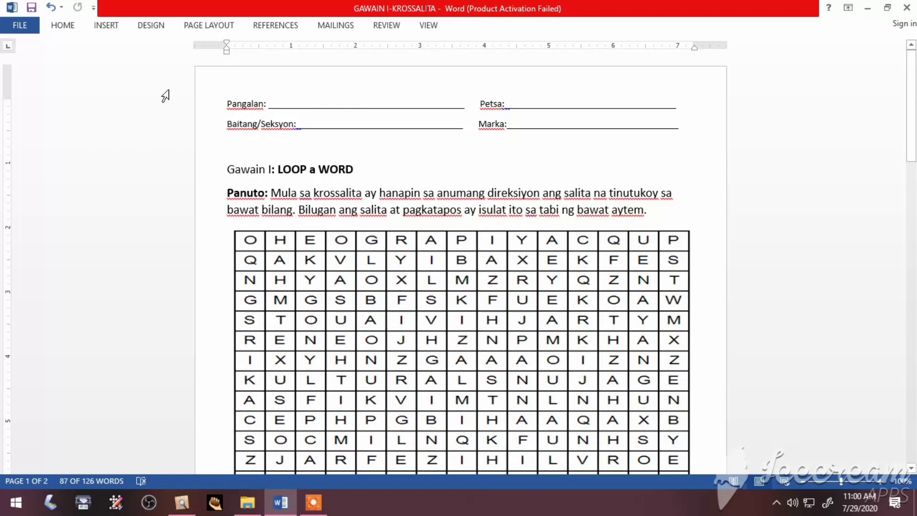
left_click(911, 469)
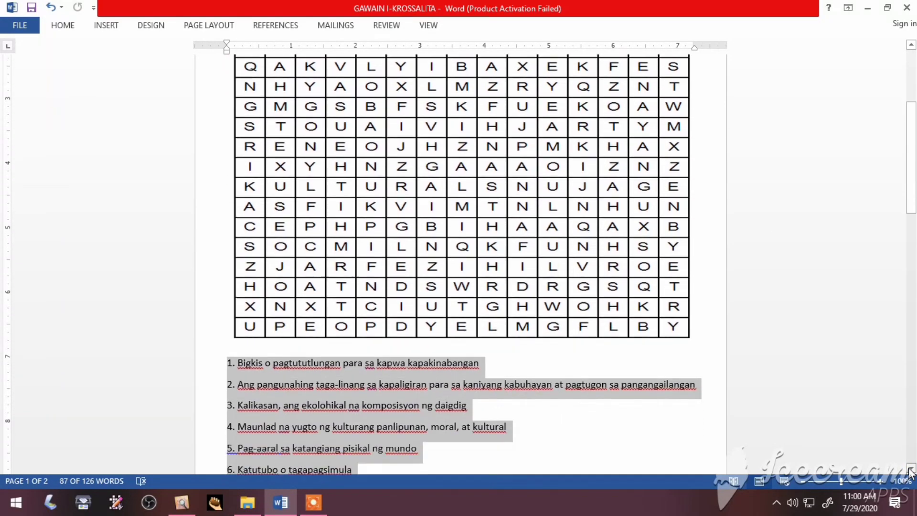
left_click(911, 469)
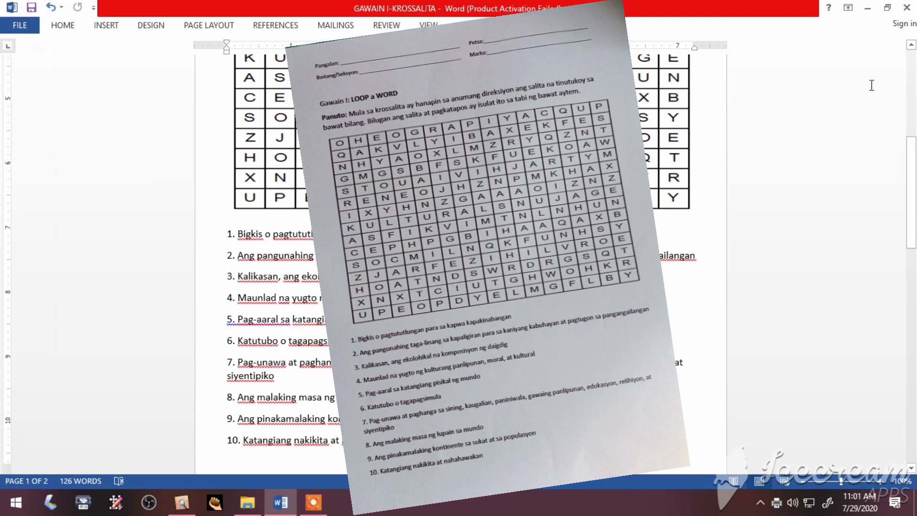